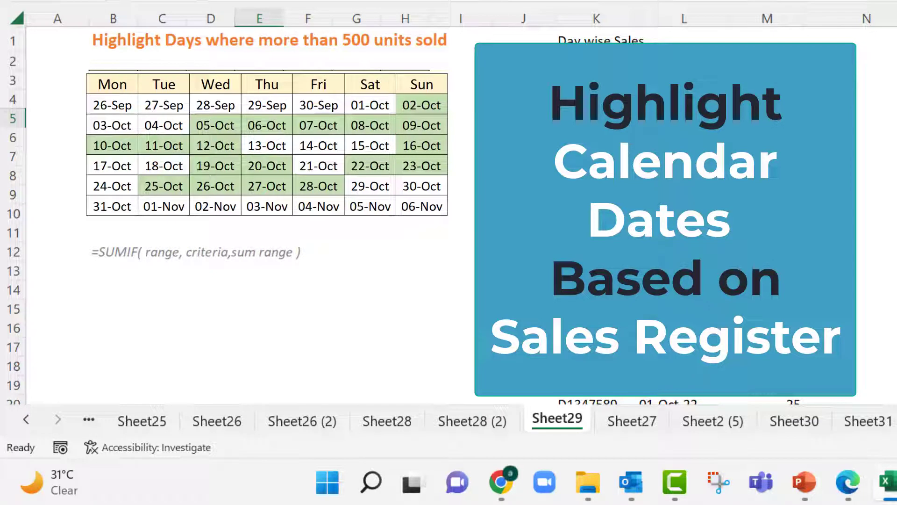
# Review the InvoiceDate and Units values in L3:M14 alongside the calendar grid B4:H9.
pyautogui.moveTo(593, 16); pyautogui.dragTo(762, 17)
pyautogui.click(607, 136)
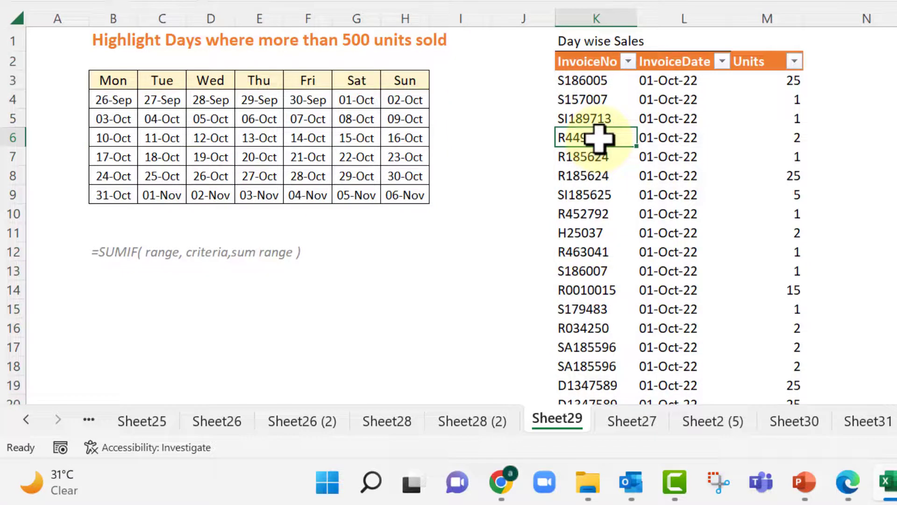
pyautogui.click(684, 123)
pyautogui.click(771, 124)
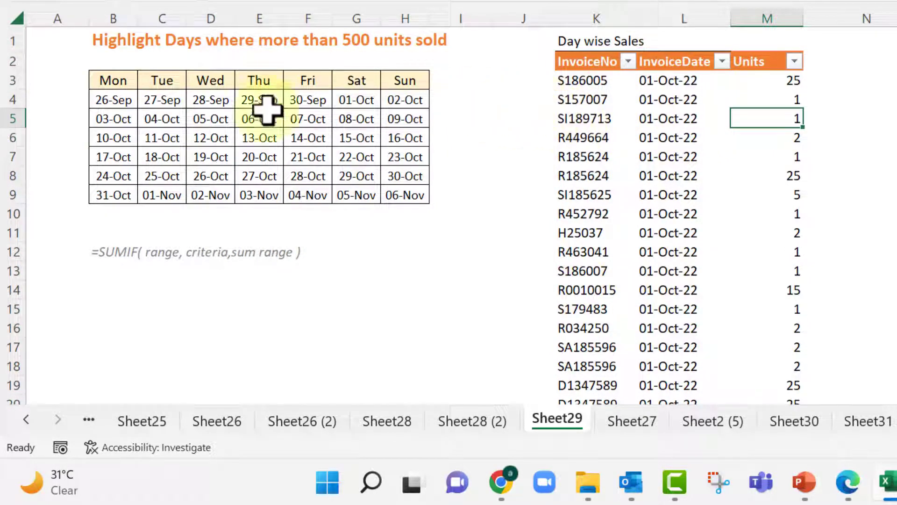
pyautogui.moveTo(110, 102); pyautogui.dragTo(404, 186)
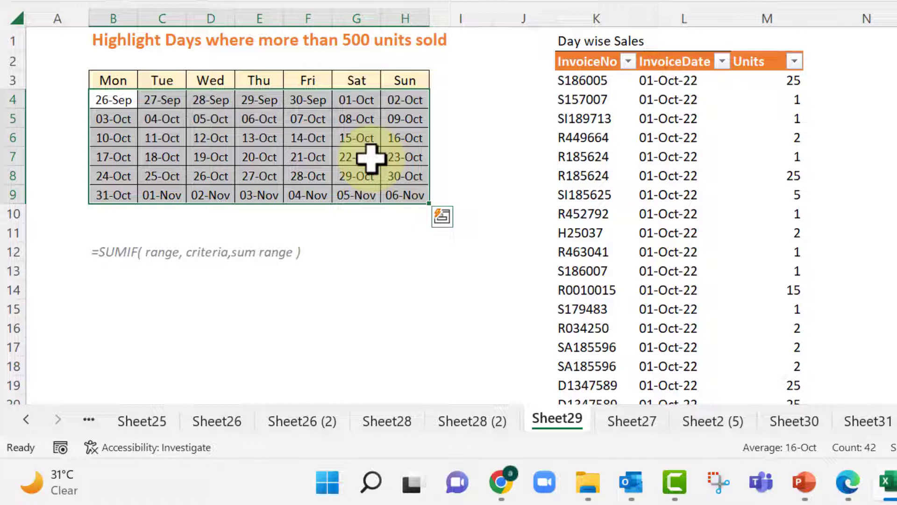
pyautogui.click(210, 119)
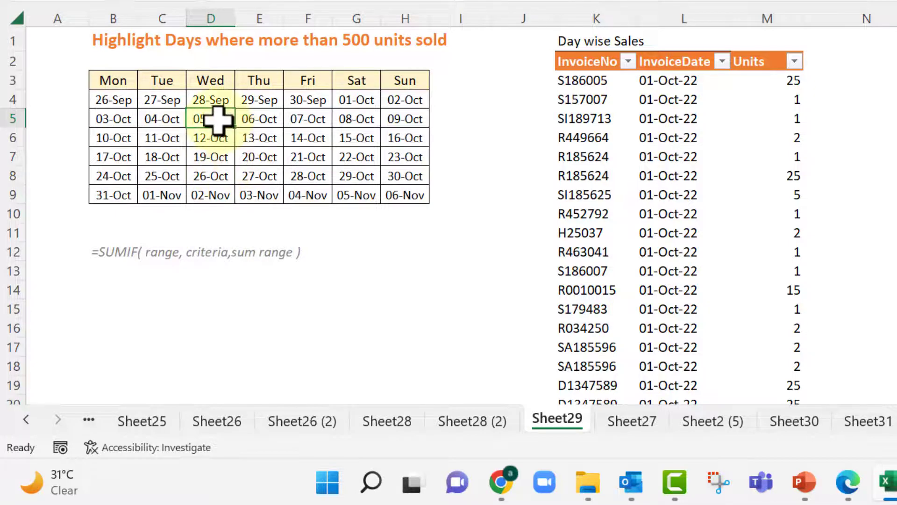
pyautogui.moveTo(114, 97); pyautogui.dragTo(419, 191)
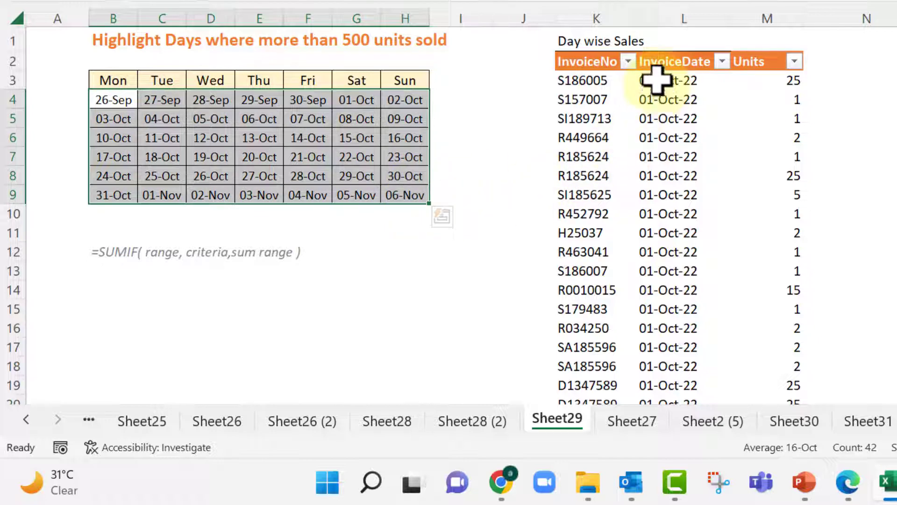
pyautogui.moveTo(656, 79); pyautogui.dragTo(664, 291)
pyautogui.moveTo(780, 82); pyautogui.dragTo(778, 290)
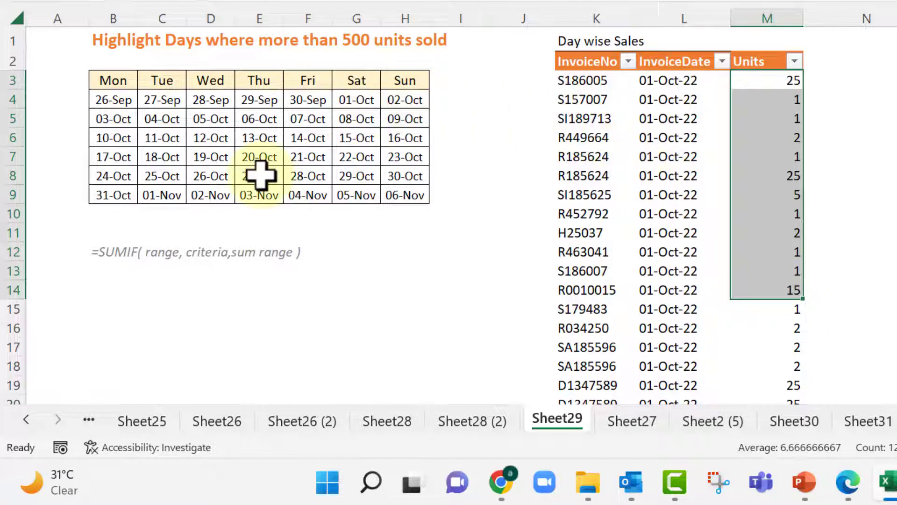
# Try a SUMIF formula in cell B13 under the syntax note, then cancel it.
pyautogui.click(121, 253)
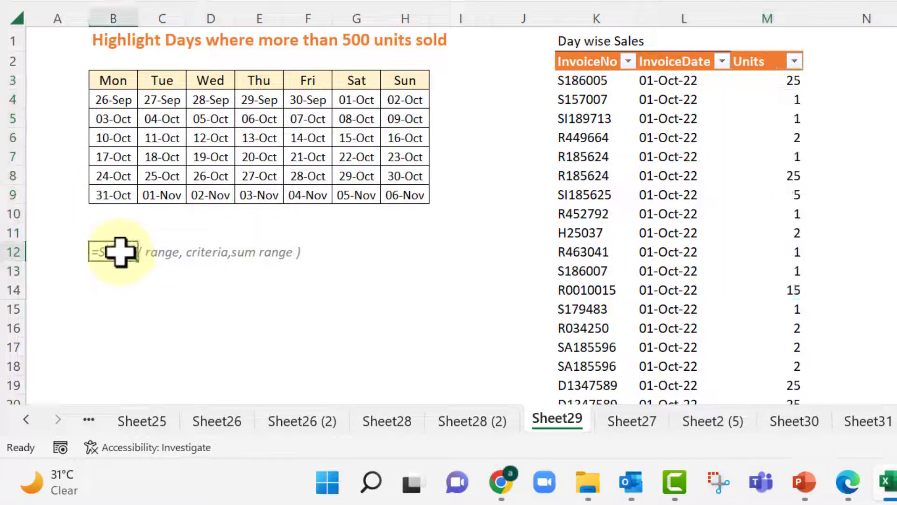
pyautogui.click(127, 275)
pyautogui.write('=sumi')
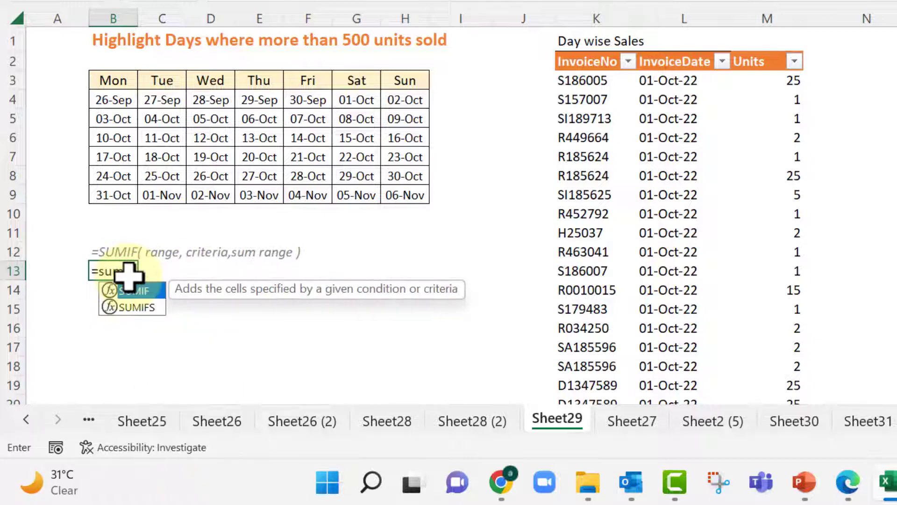
pyautogui.press('Tab')
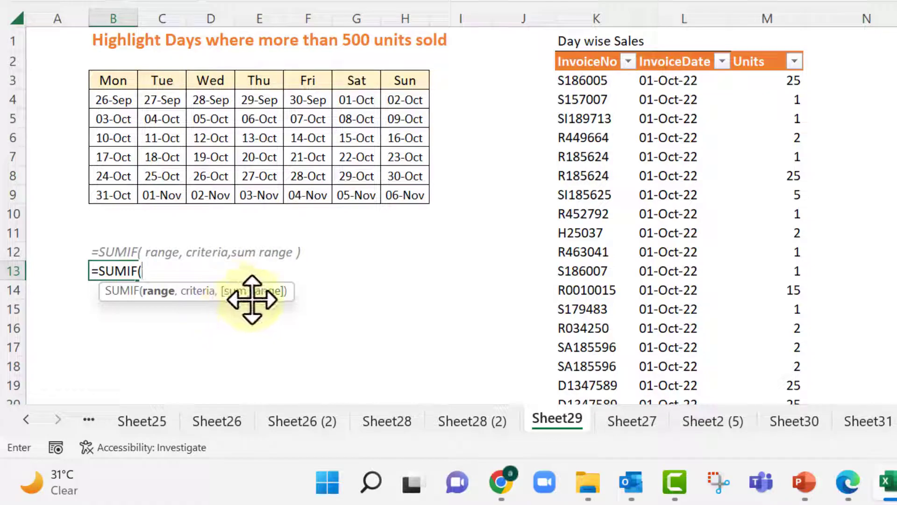
pyautogui.press('Escape')
# Select the calendar date cells and bring up the Conditional Formatting options.
pyautogui.click(776, 17)
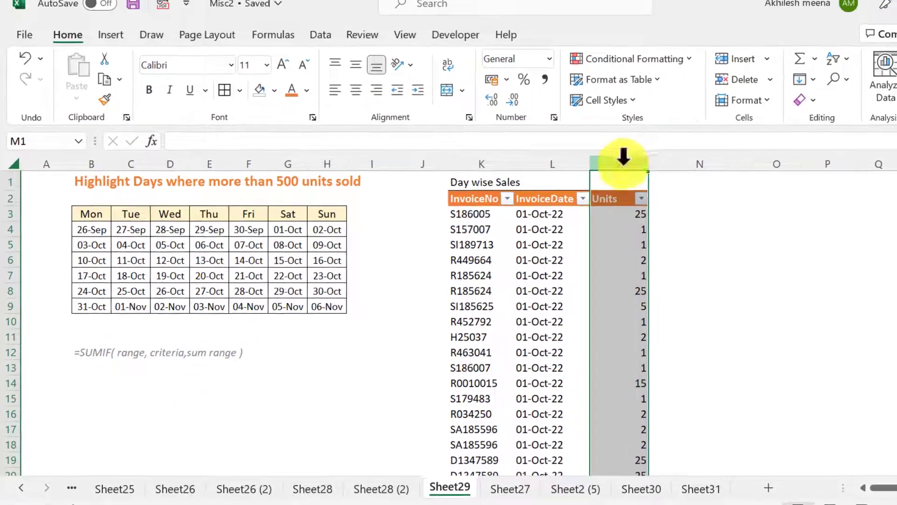
pyautogui.click(114, 99)
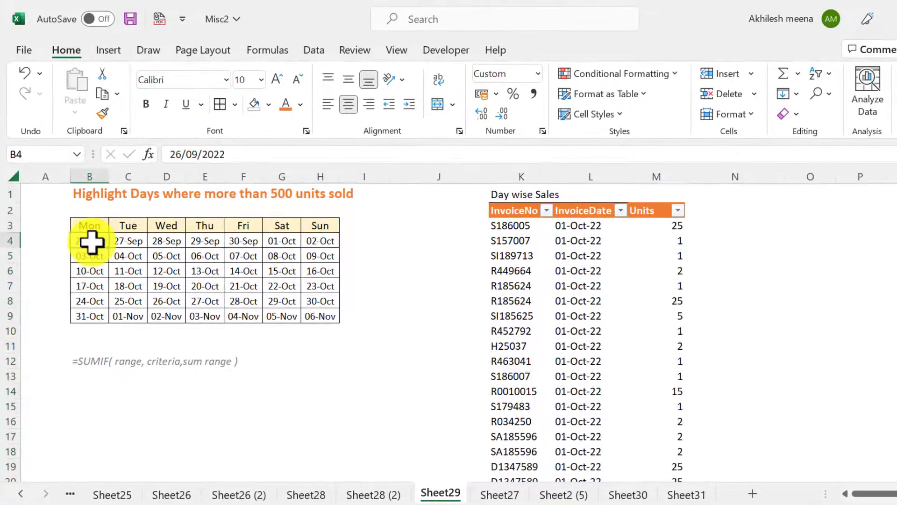
pyautogui.moveTo(89, 237); pyautogui.dragTo(318, 314)
pyautogui.click(668, 75)
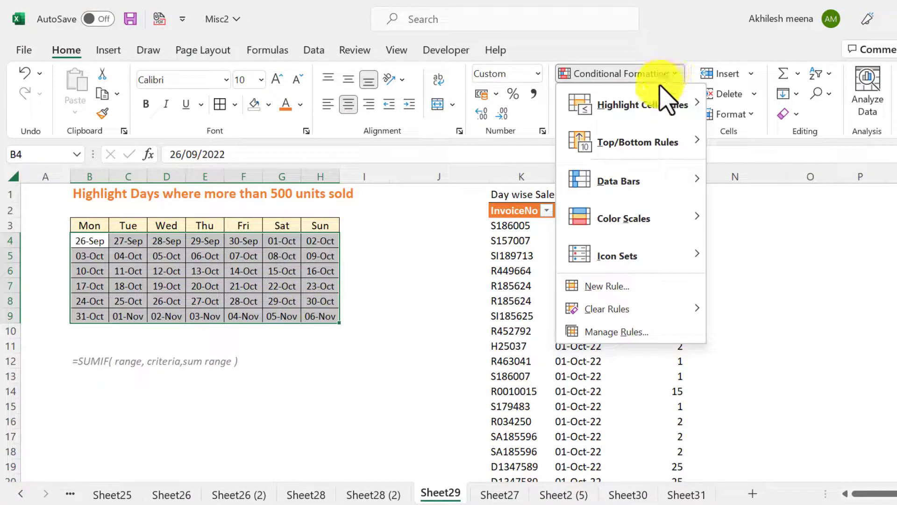
# Create a formula-based rule using =SUMIF($L:$L,B4,$M:$M)>500 with a relative B4 reference.
pyautogui.click(603, 286)
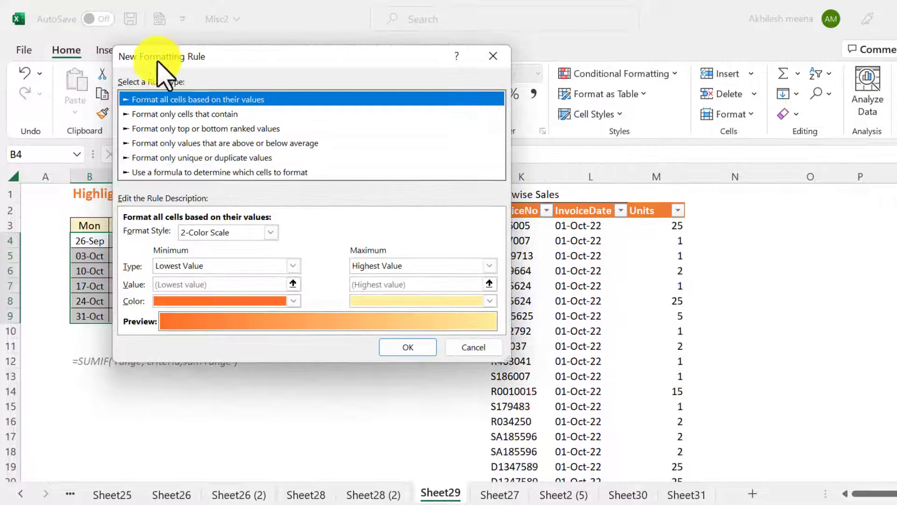
pyautogui.click(163, 172)
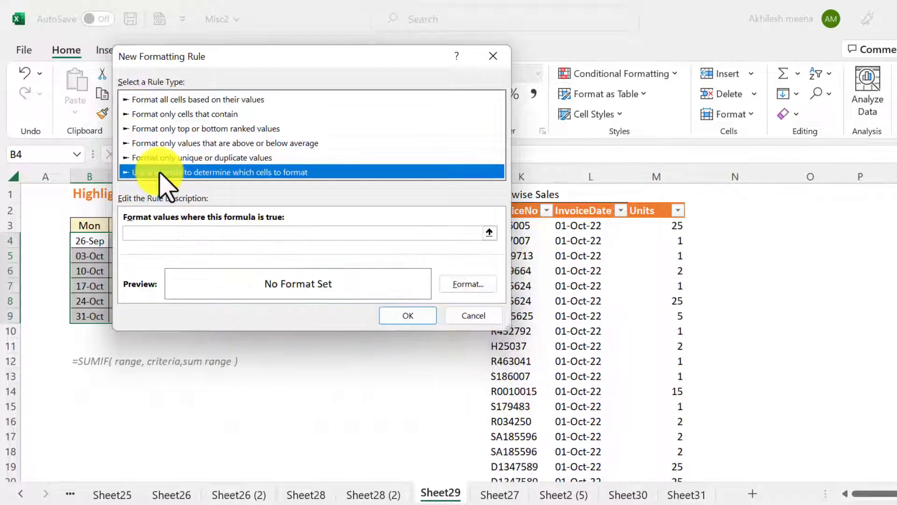
pyautogui.click(149, 233)
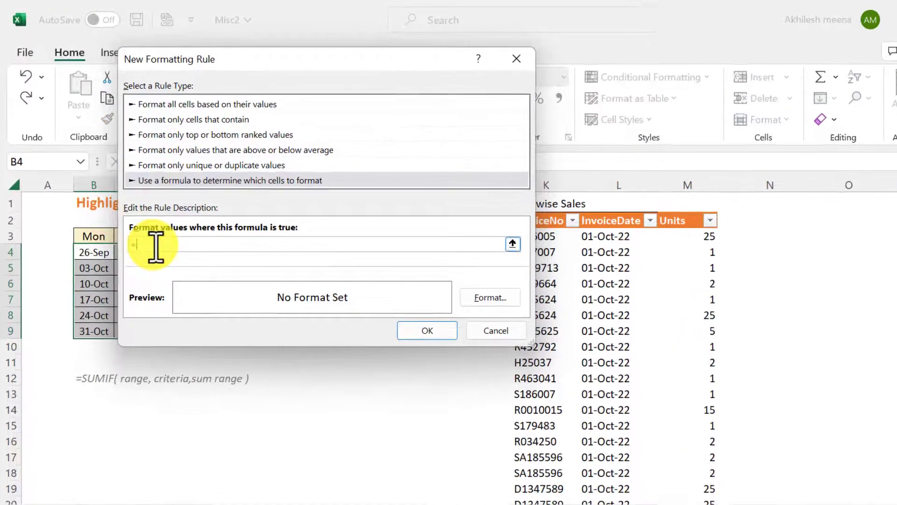
pyautogui.write('=sum')
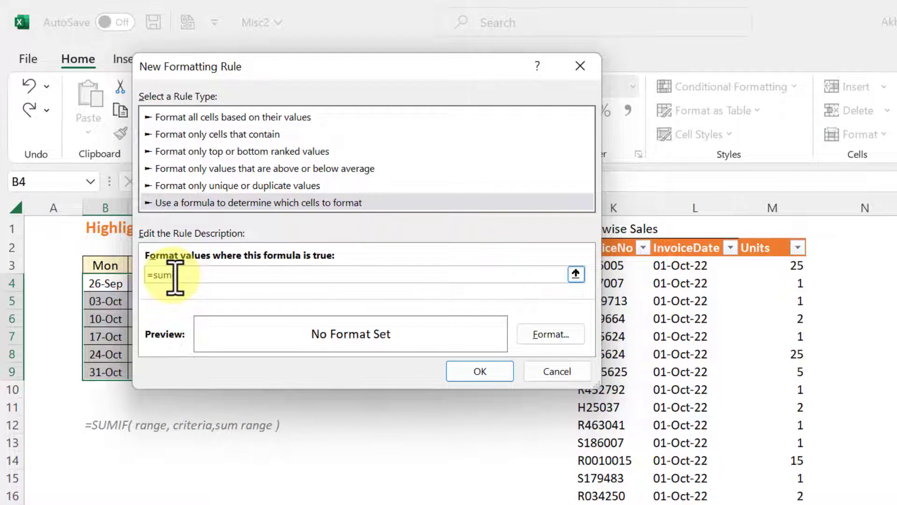
pyautogui.write('if(')
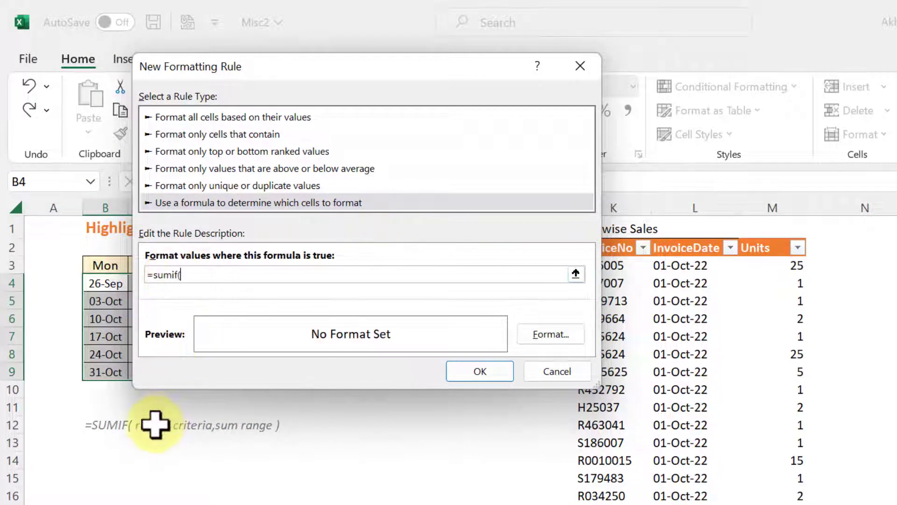
pyautogui.click(687, 203)
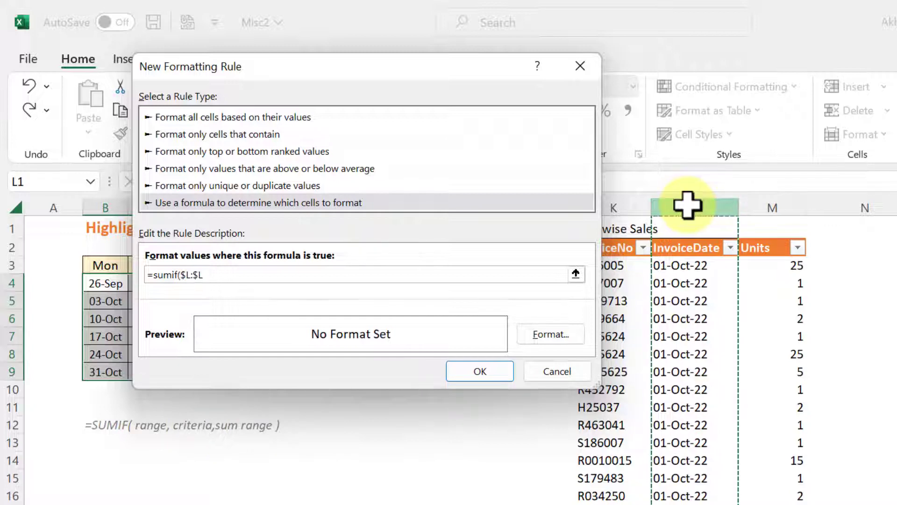
pyautogui.write(',')
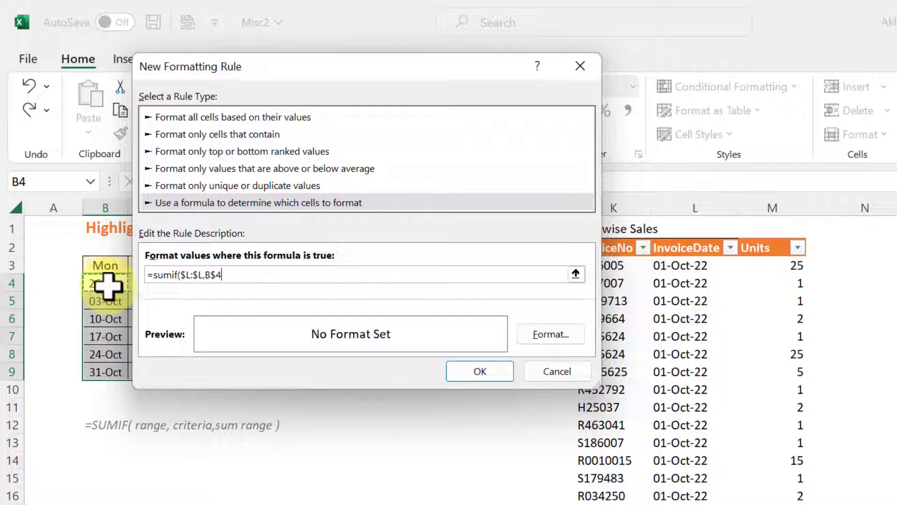
pyautogui.press('F4')
pyautogui.press('F4')
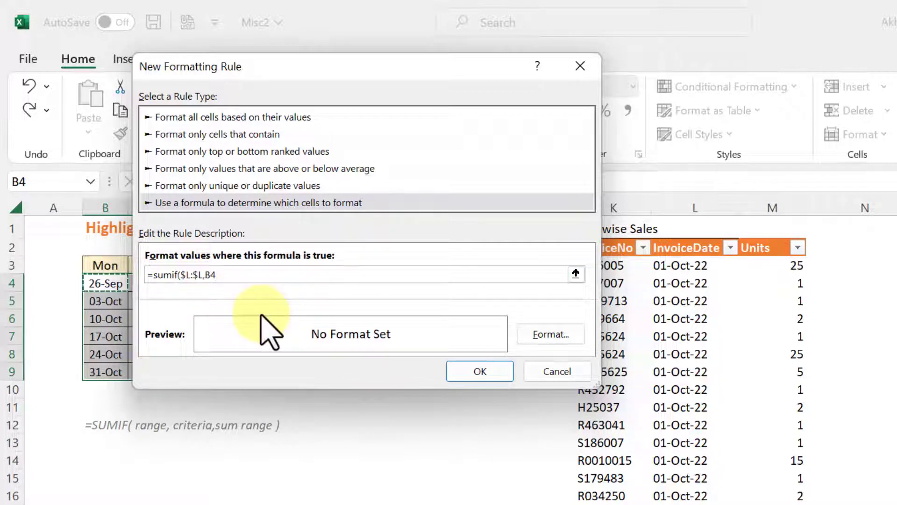
pyautogui.write(',')
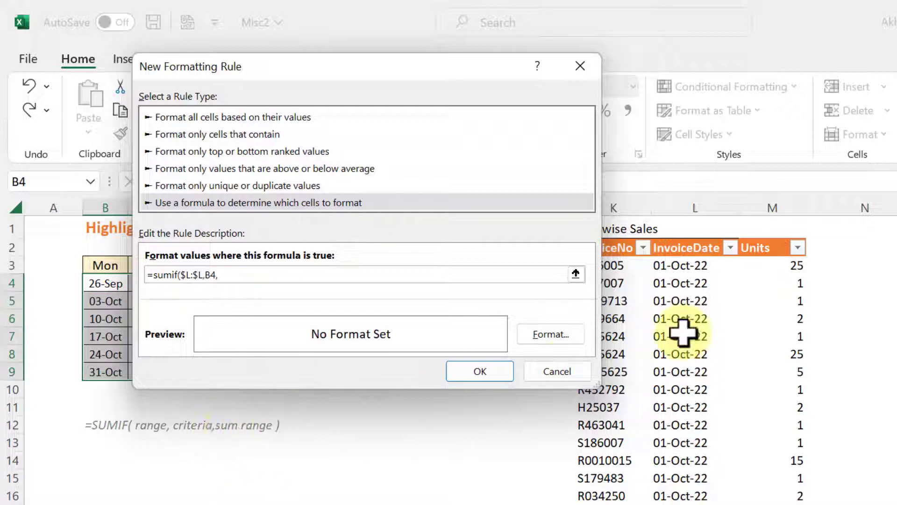
pyautogui.click(782, 205)
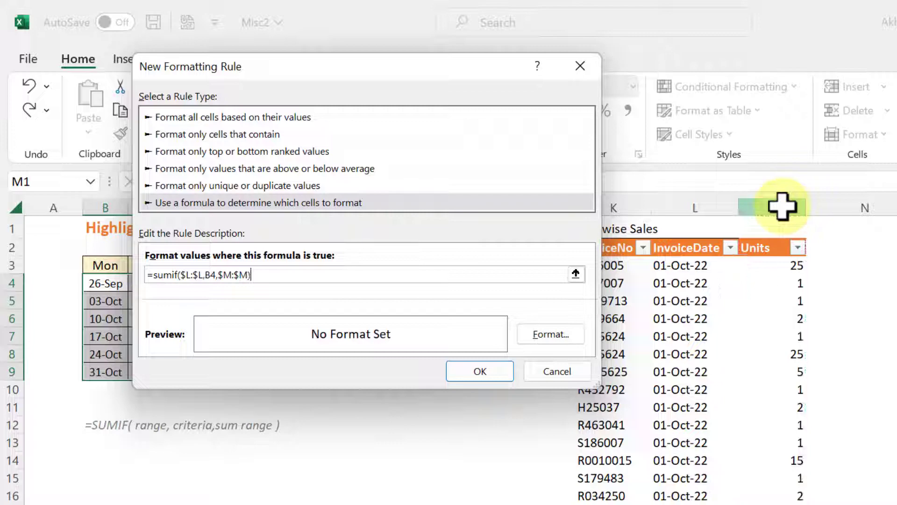
pyautogui.write(')')
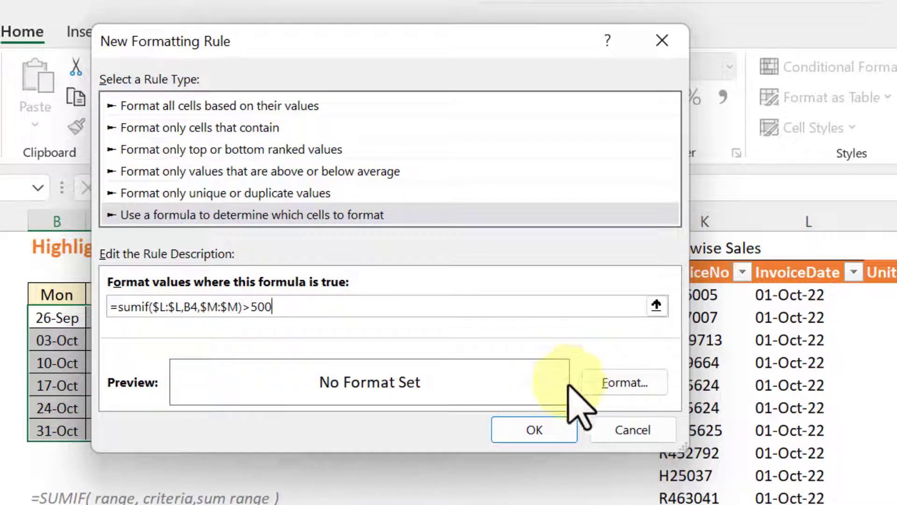
# Give the SUMIF rule a light green fill and apply it to the calendar.
pyautogui.click(629, 383)
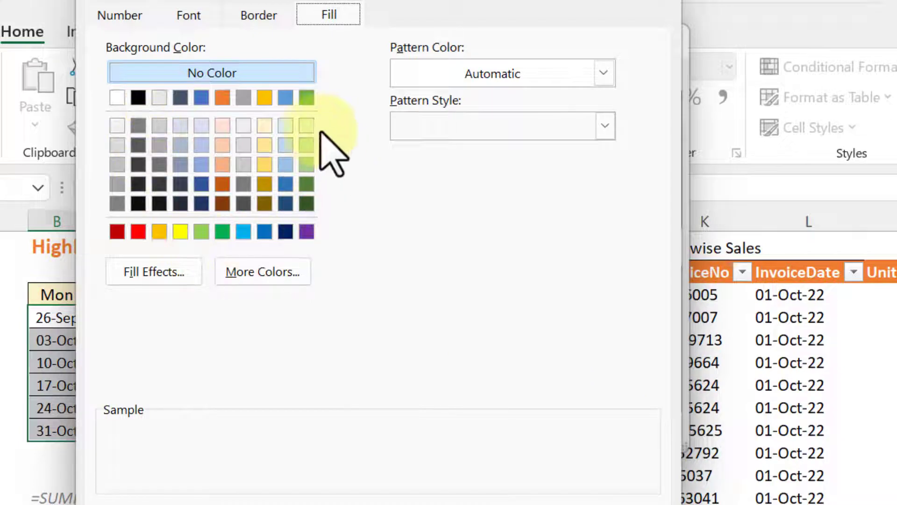
pyautogui.click(306, 144)
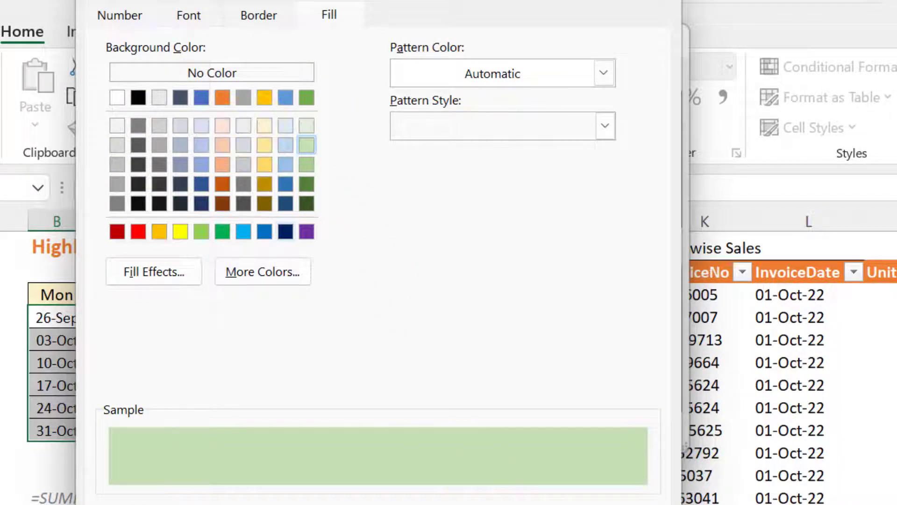
pyautogui.press('Return')
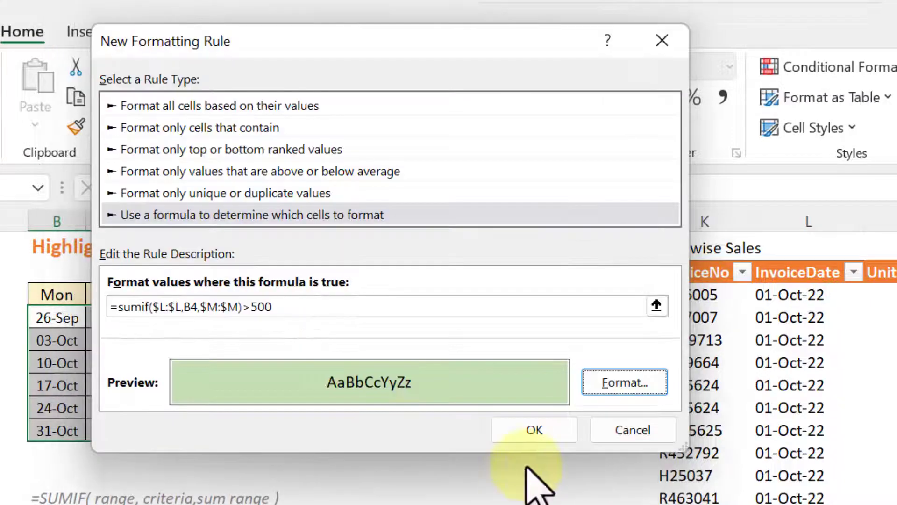
pyautogui.click(535, 429)
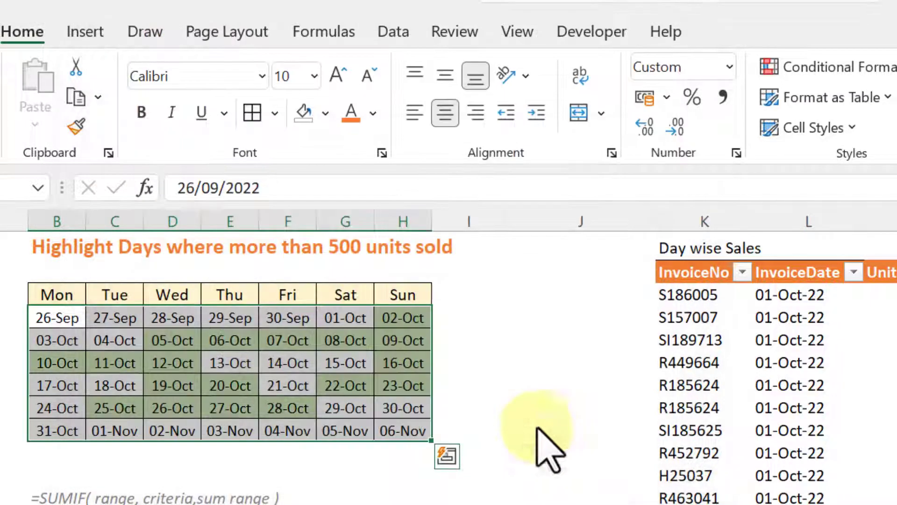
pyautogui.click(403, 450)
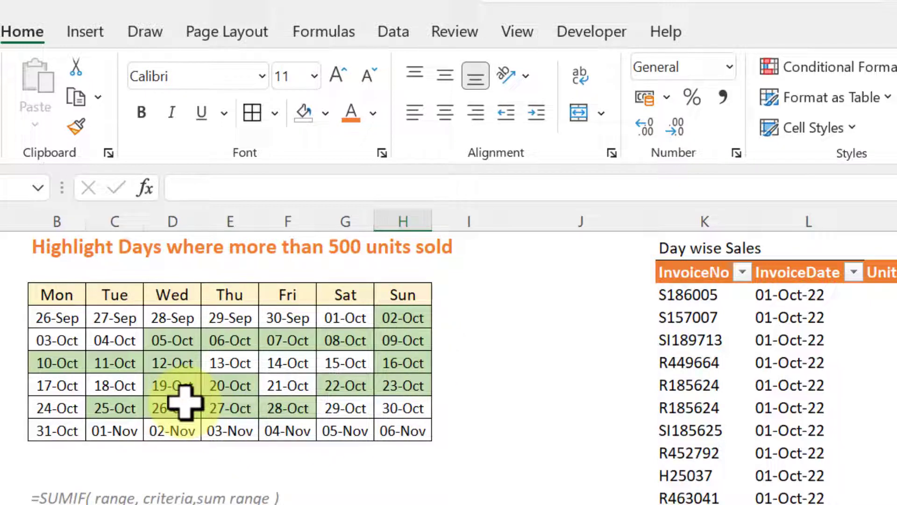
pyautogui.click(743, 385)
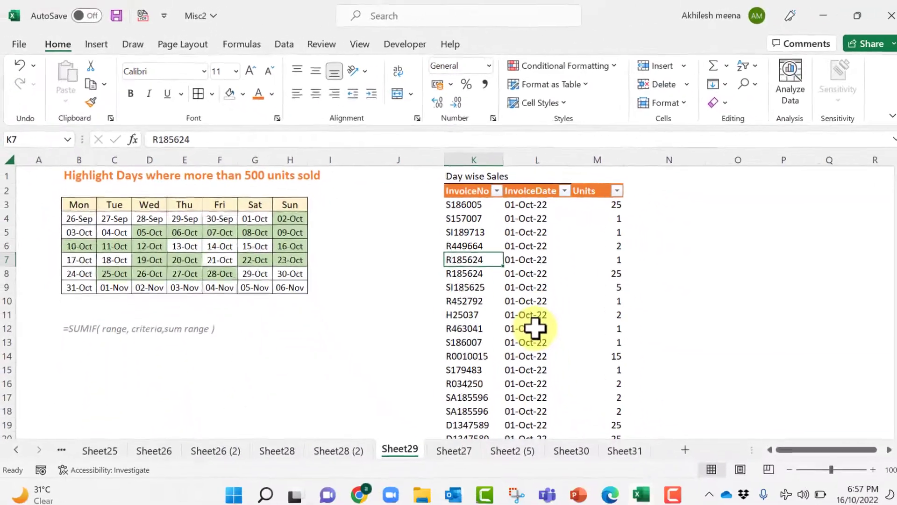
# Insert a PivotTable of the sales table on the existing sheet at Sheet29!$O$3.
pyautogui.click(97, 45)
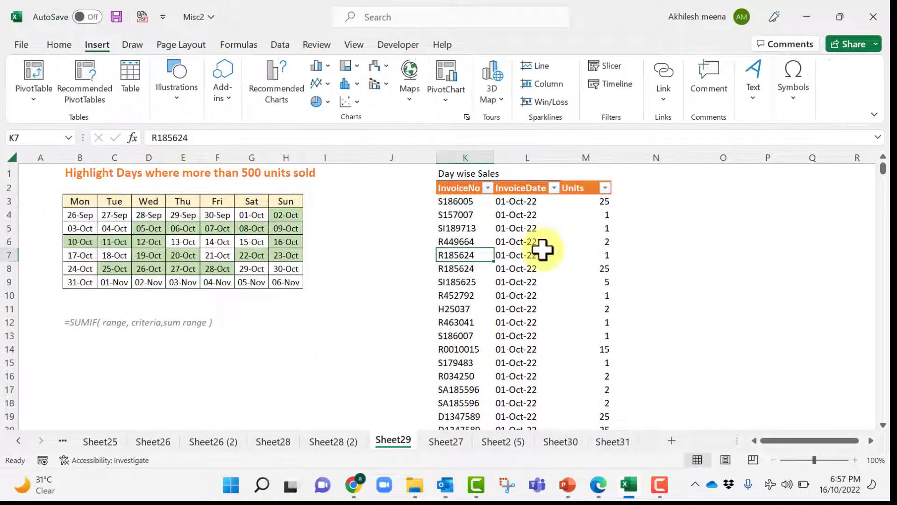
pyautogui.click(517, 229)
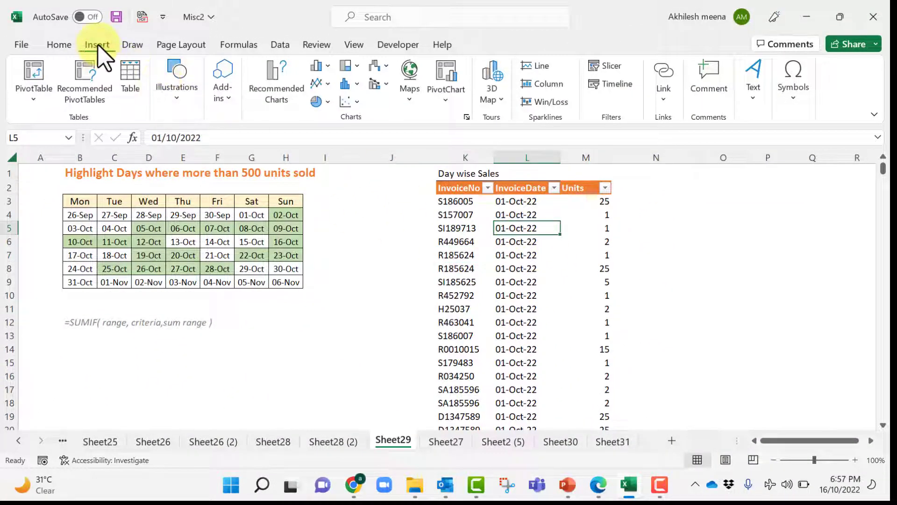
pyautogui.click(34, 75)
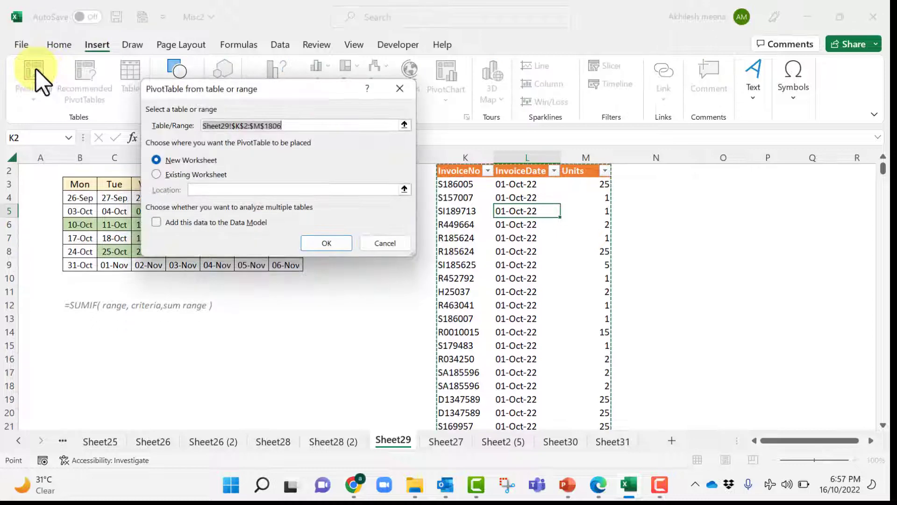
pyautogui.click(156, 174)
pyautogui.click(724, 184)
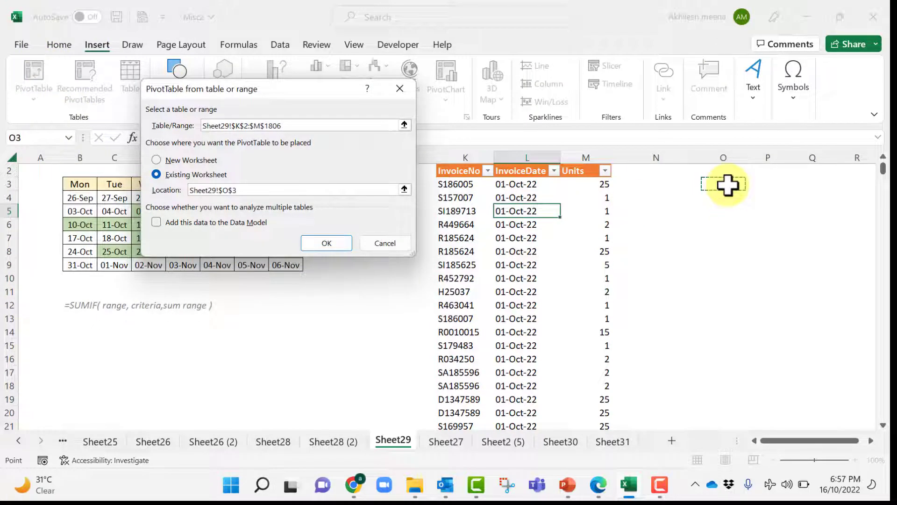
pyautogui.click(326, 245)
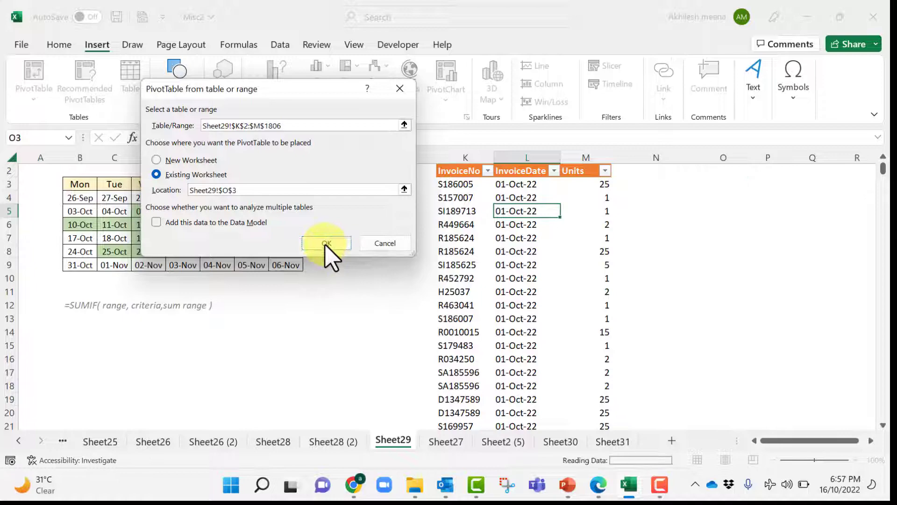
pyautogui.moveTo(583, 441); pyautogui.dragTo(621, 448)
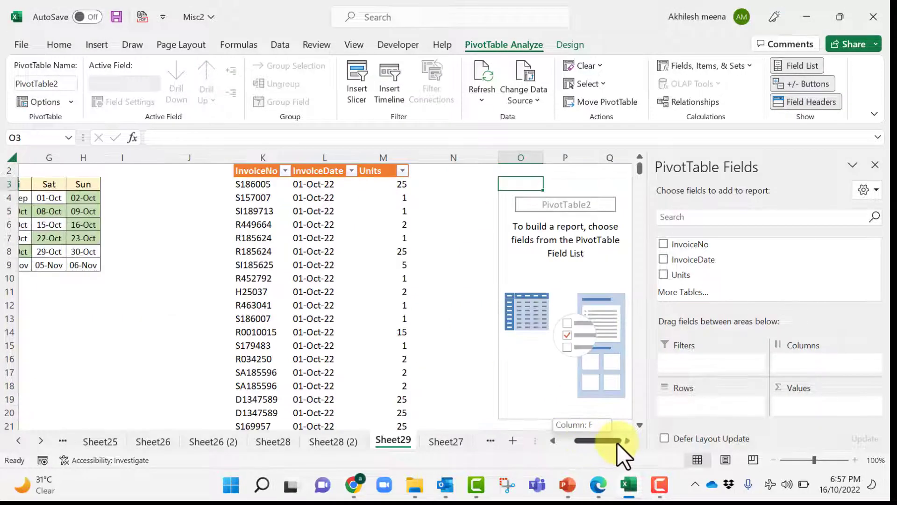
# Put InvoiceDate in the PivotTable rows and Sum of Units in the values.
pyautogui.click(526, 253)
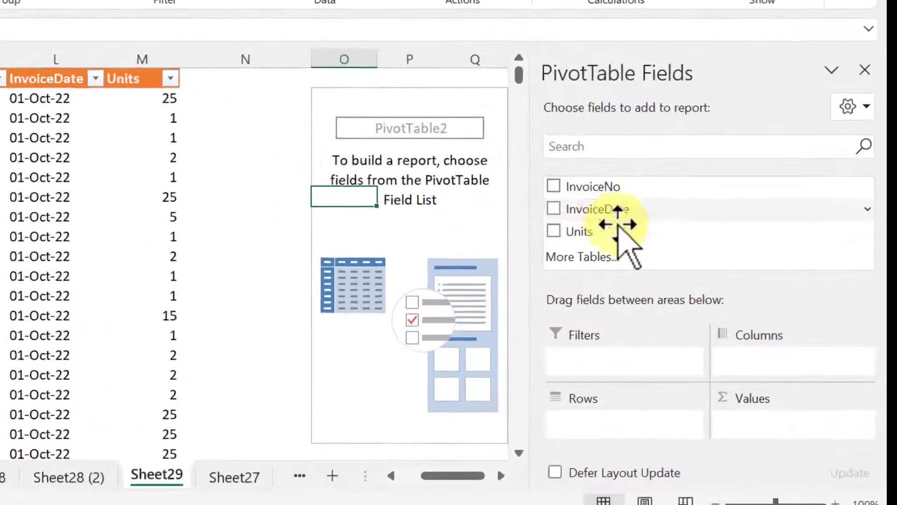
pyautogui.moveTo(696, 261); pyautogui.dragTo(713, 369)
pyautogui.moveTo(603, 388); pyautogui.dragTo(582, 423)
pyautogui.moveTo(563, 220); pyautogui.dragTo(773, 422)
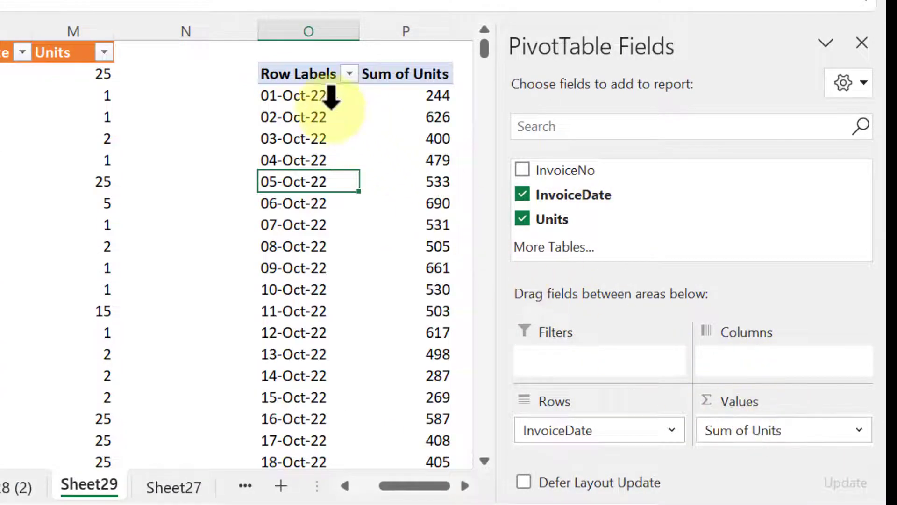
# Check the pivot totals: 244 for 01-Oct-22, 533 for 05-Oct-22, through 11-Oct-22.
pyautogui.click(419, 100)
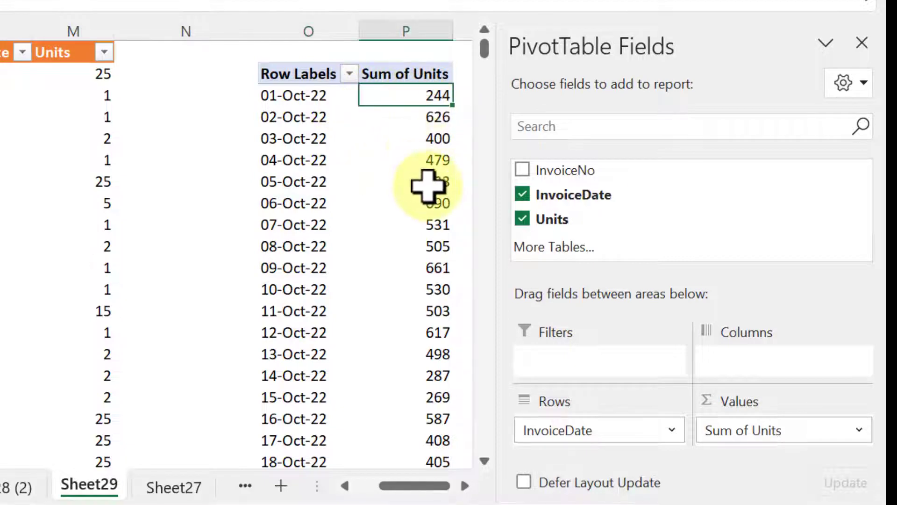
pyautogui.click(426, 183)
pyautogui.click(279, 181)
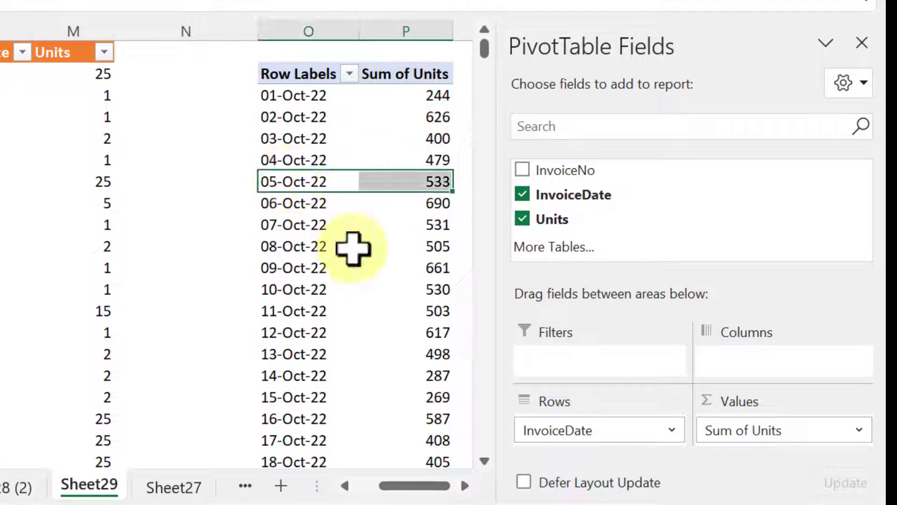
pyautogui.click(431, 180)
pyautogui.moveTo(431, 179); pyautogui.dragTo(434, 336)
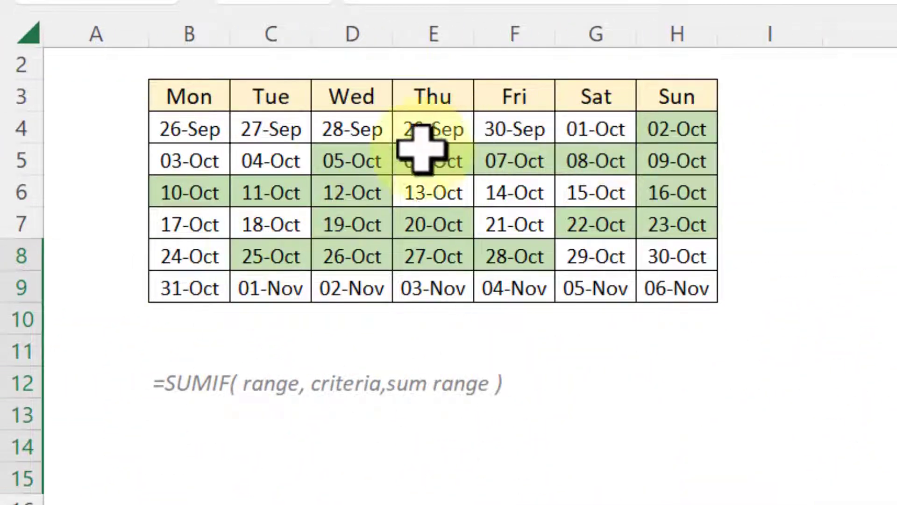
pyautogui.moveTo(344, 166); pyautogui.dragTo(368, 196)
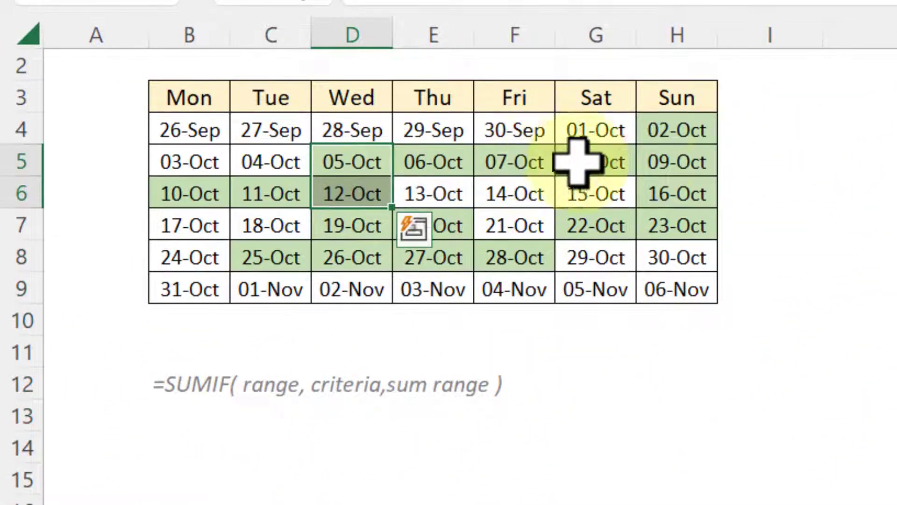
pyautogui.click(435, 303)
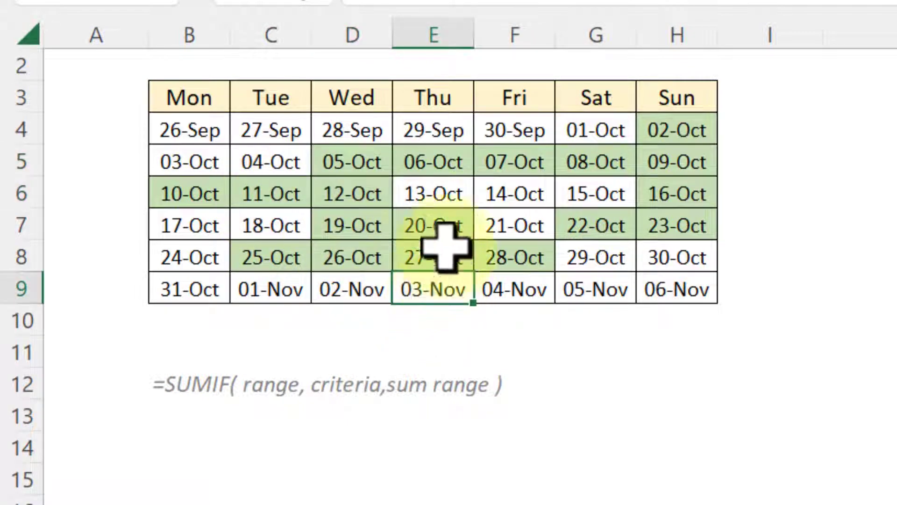
pyautogui.click(390, 160)
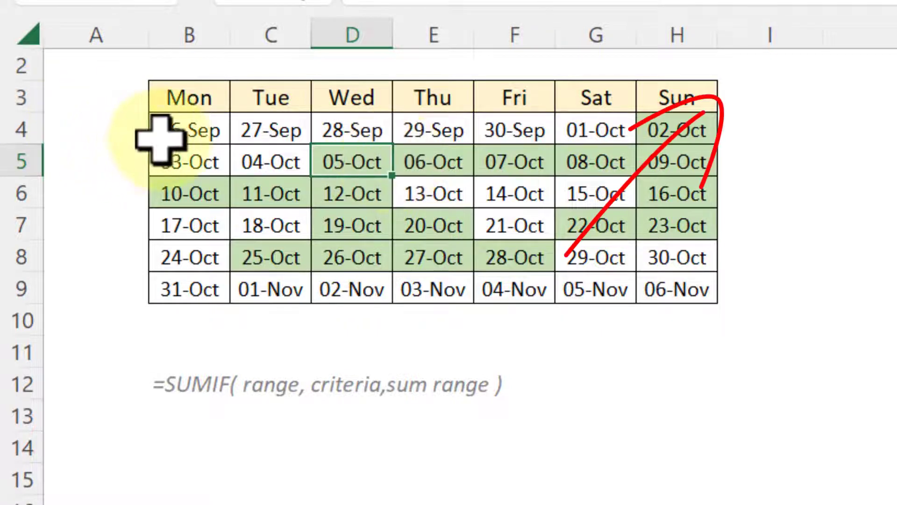
pyautogui.moveTo(185, 136)
pyautogui.mouseDown()
pyautogui.moveTo(600, 294)
pyautogui.moveTo(644, 301)
pyautogui.mouseUp()
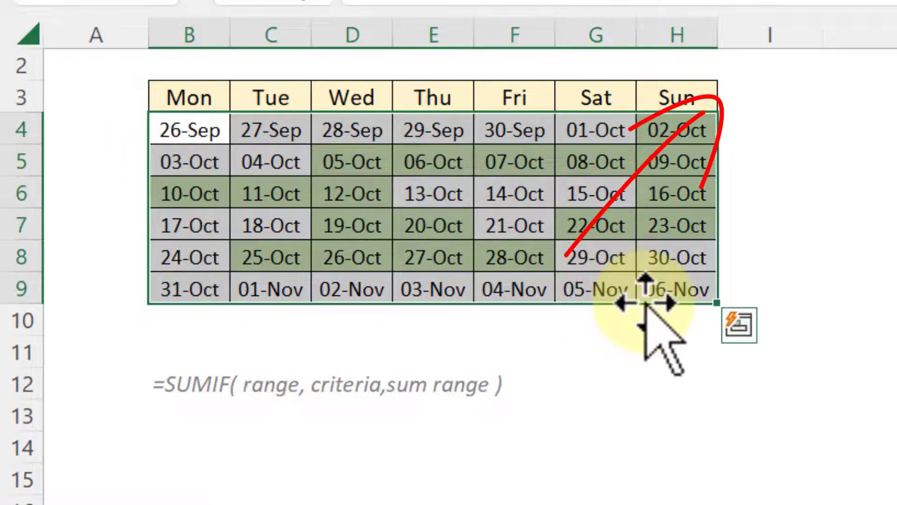